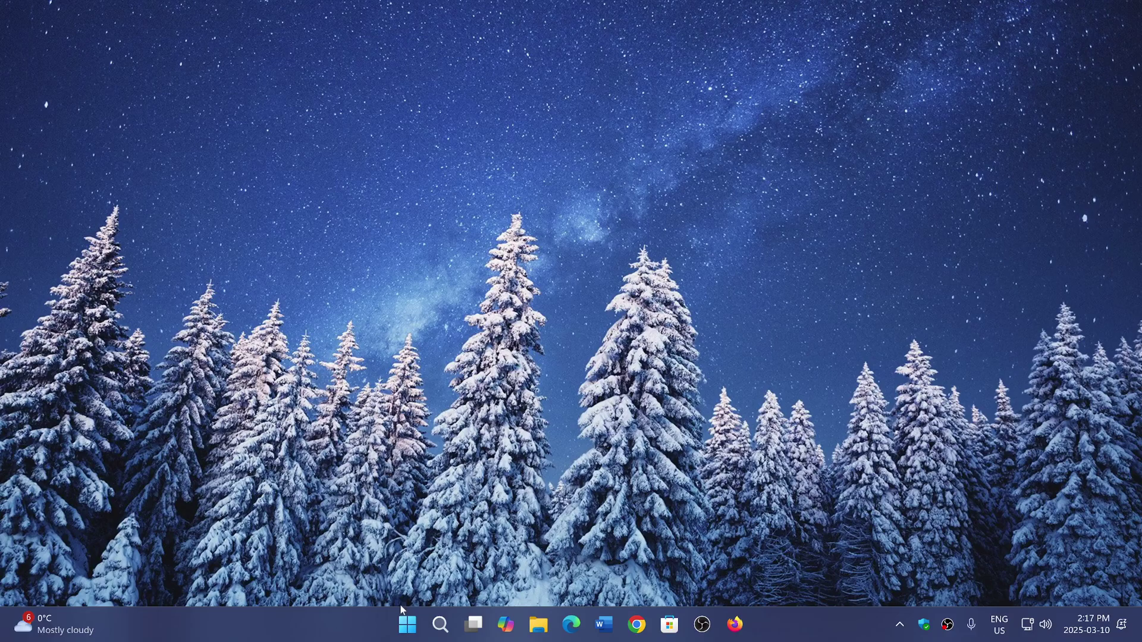
# Step: Search for 'winver' from the Start menu so it appears as the best match
pyautogui.click(406, 624)
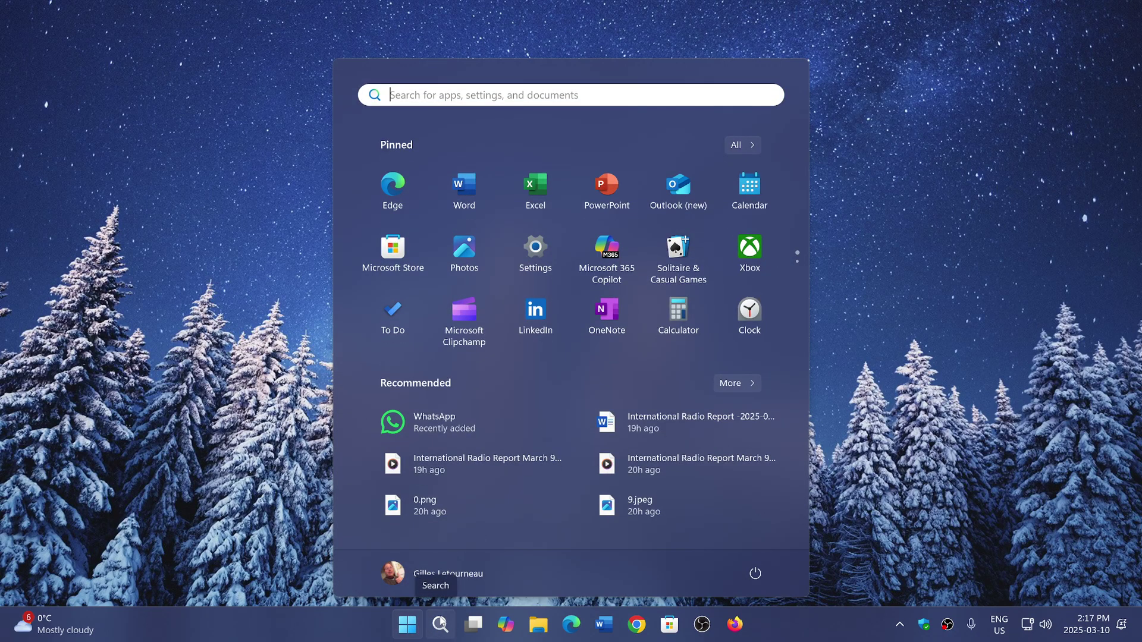
pyautogui.click(440, 624)
pyautogui.write('w')
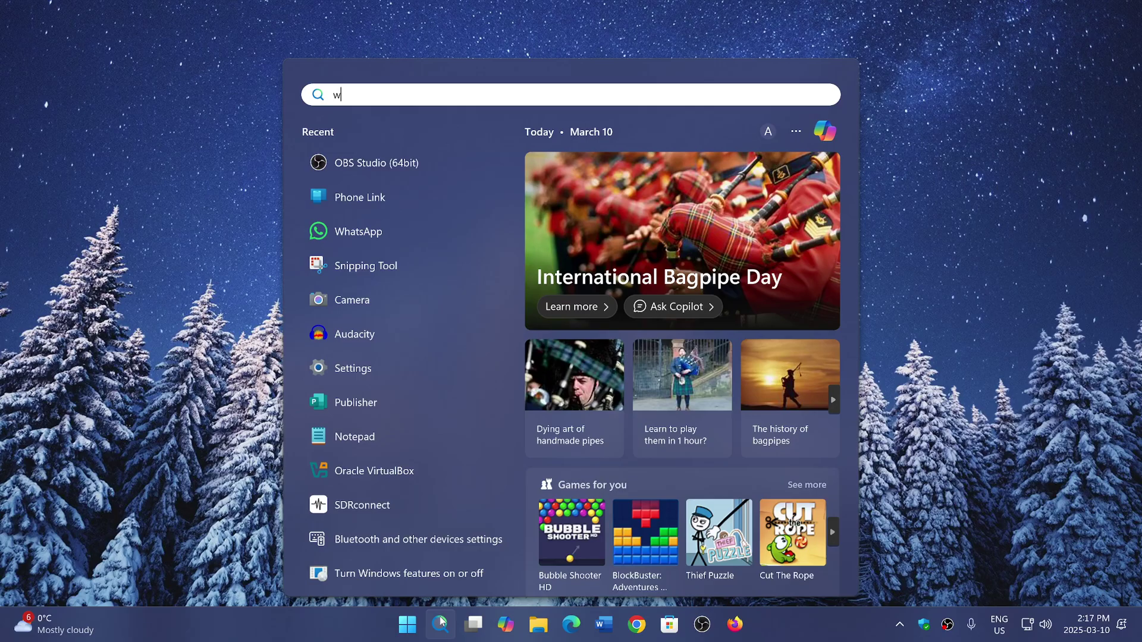
pyautogui.write('inver')
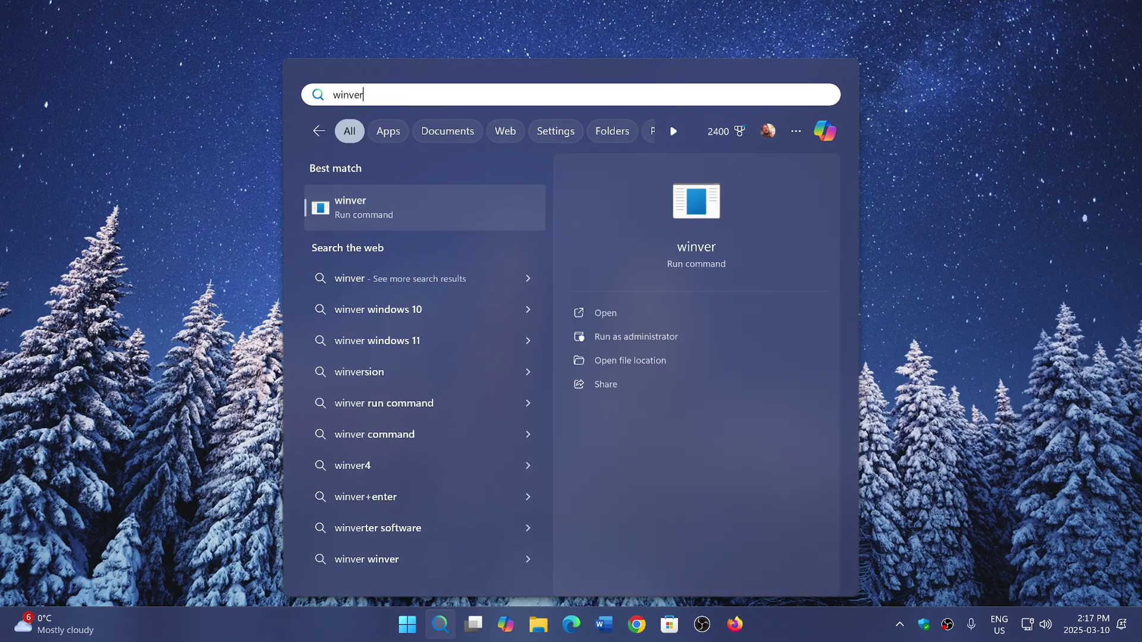
# Step: Run winver and move the About Windows dialog (Version 24H2) to the centre-right
pyautogui.click(706, 247)
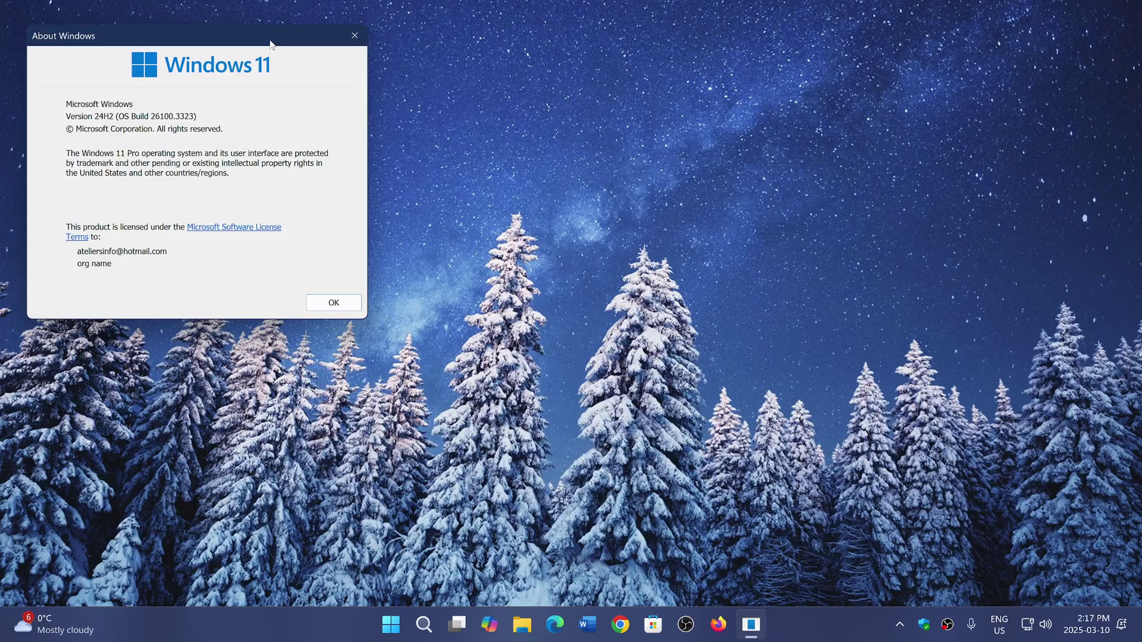
pyautogui.moveTo(270, 42); pyautogui.dragTo(889, 201)
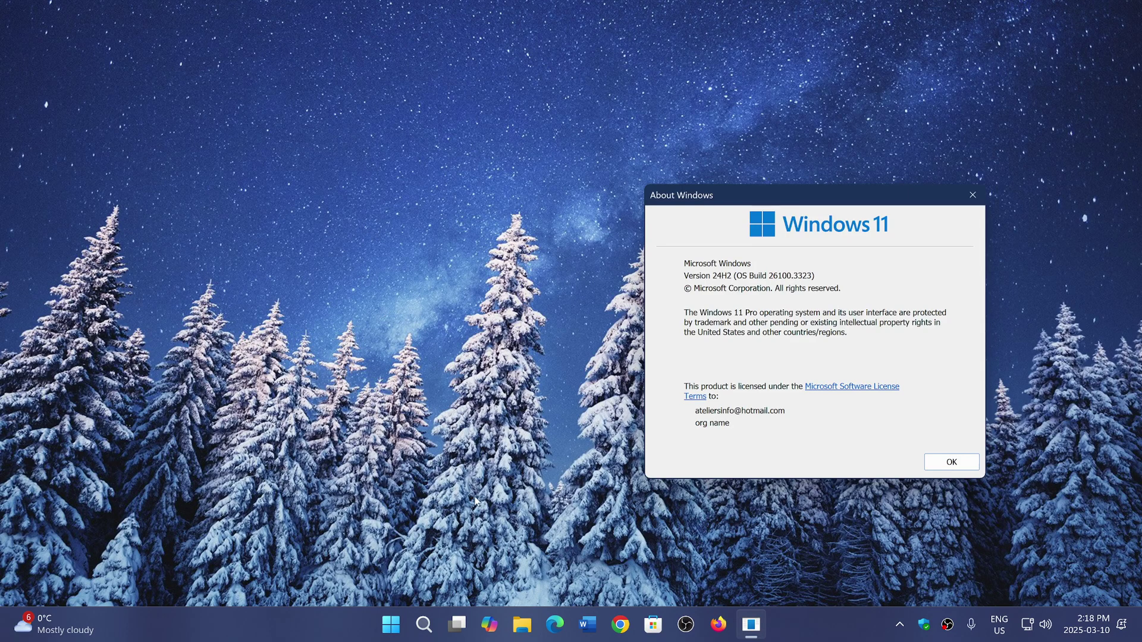
# Step: Open Settings from Start and go to the Windows Update page
pyautogui.click(390, 625)
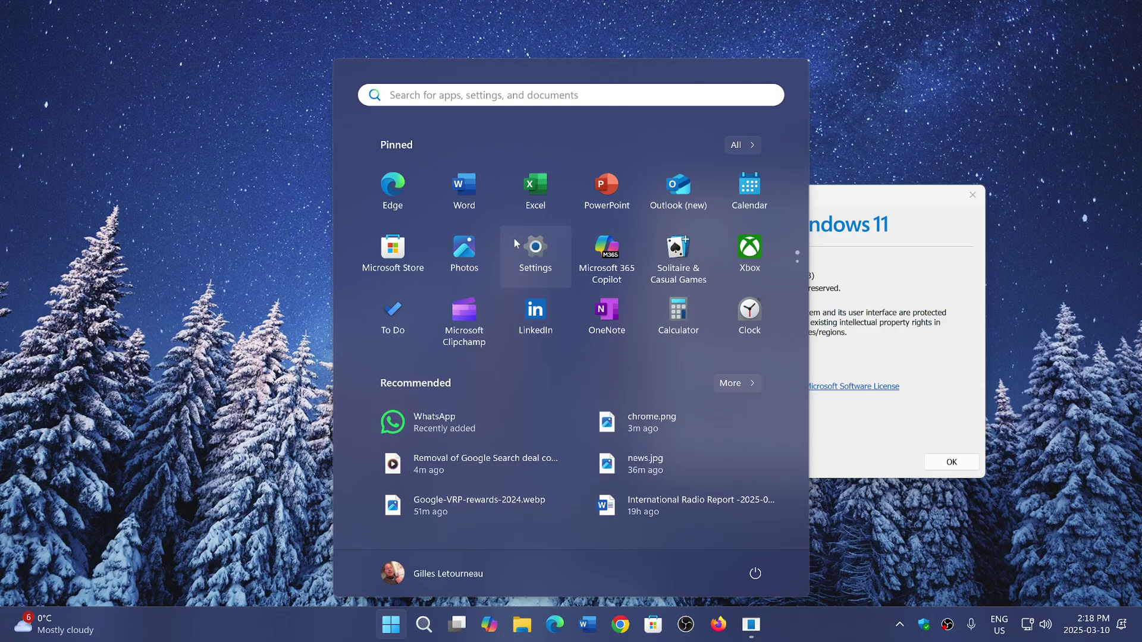
pyautogui.click(533, 259)
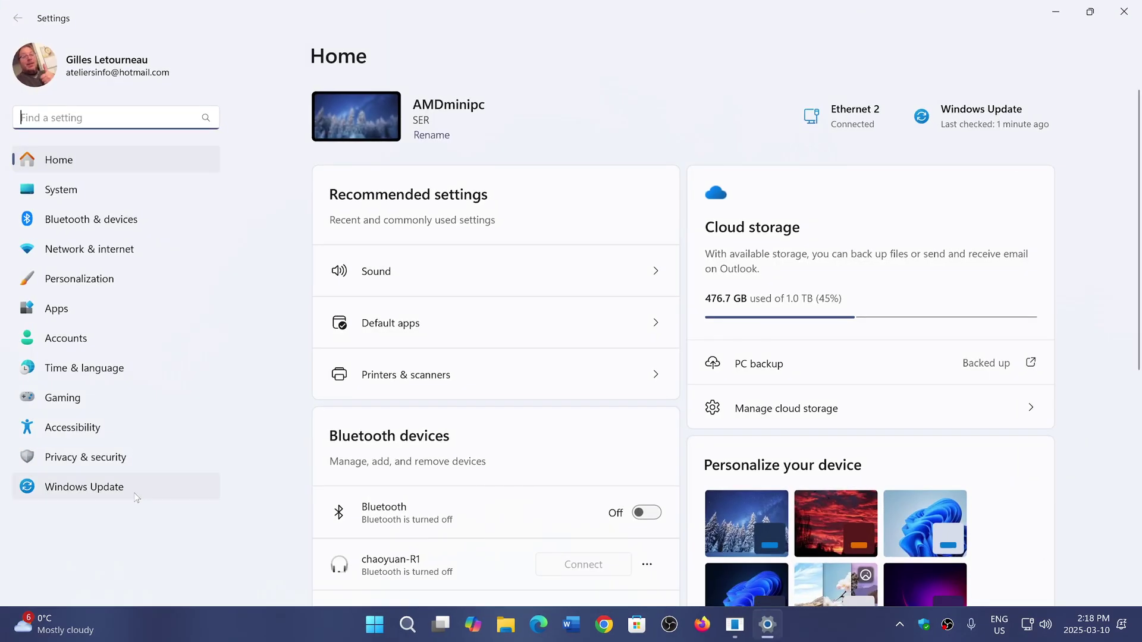
pyautogui.click(135, 487)
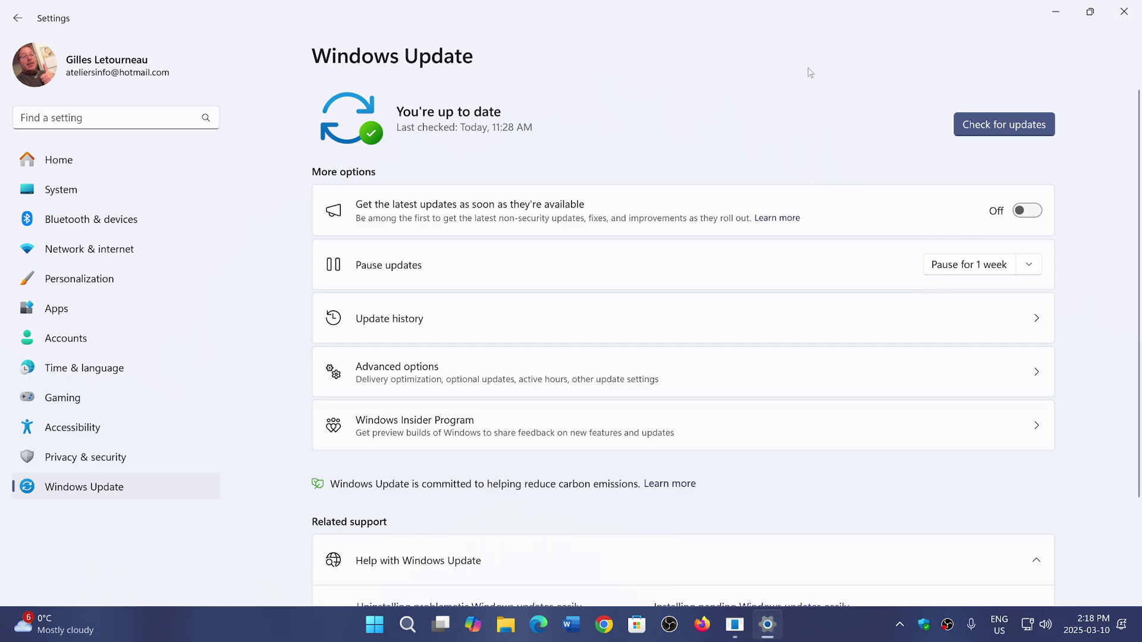
# Step: Close the Settings window, keeping the About Windows dialog open
pyautogui.click(1124, 13)
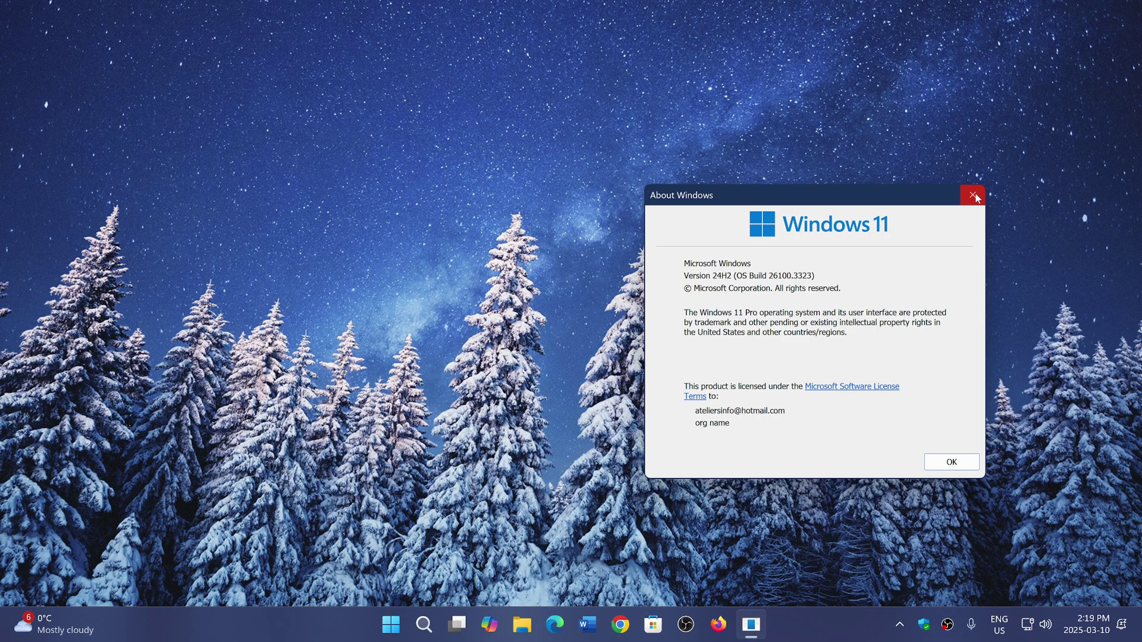
# Step: Close the About Windows dialog to leave the empty snowy-pine desktop
pyautogui.click(974, 196)
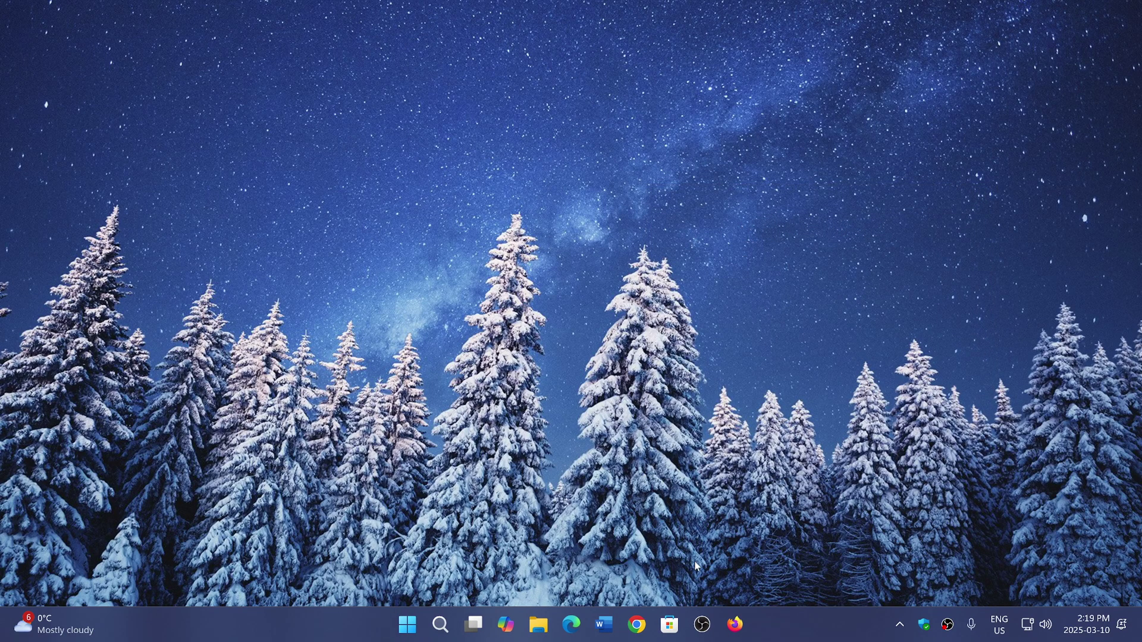